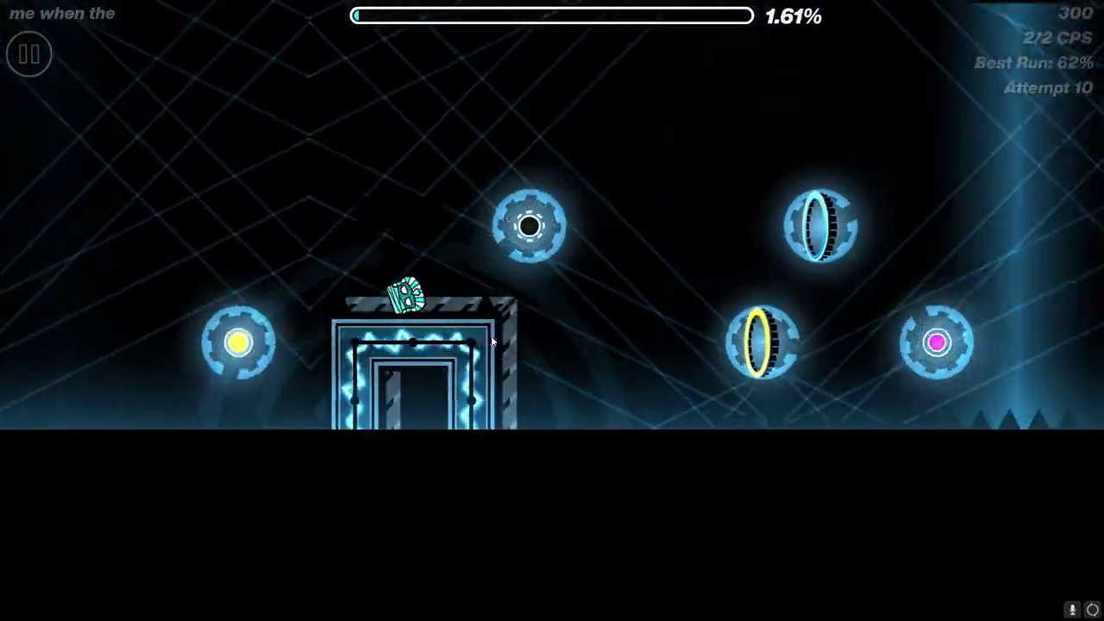
Step: Jump the cube across the opening orbs and over the floor spike rows
left_click(493, 342)
left_click(526, 346)
left_click(530, 343)
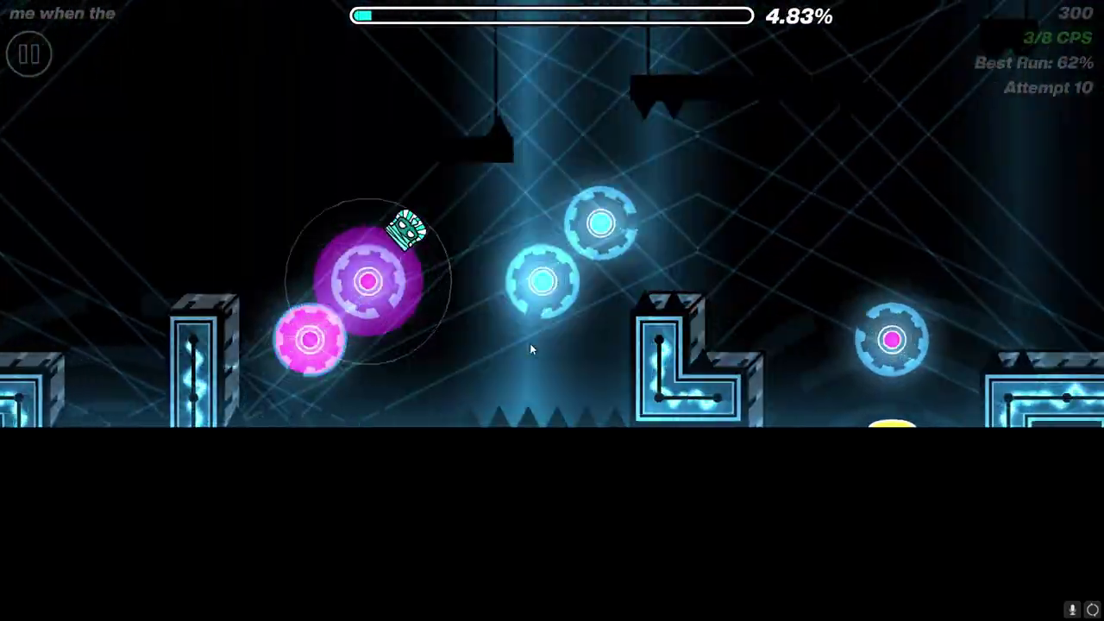
left_click(529, 342)
left_click(530, 342)
left_click(533, 346)
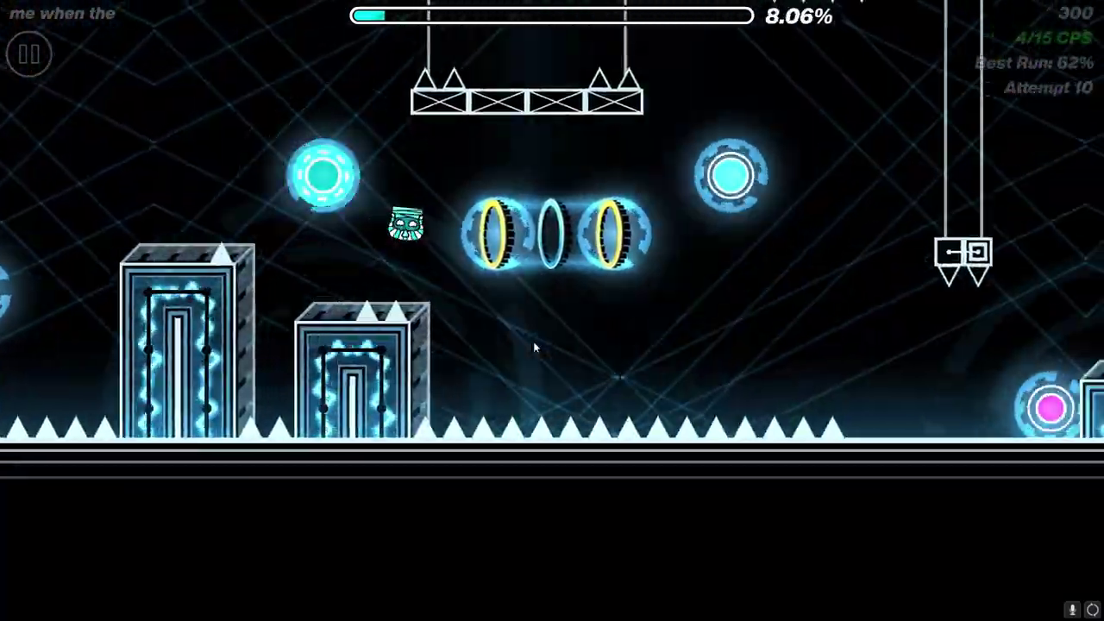
left_click(534, 341)
left_click(534, 342)
Step: Bounce past the pillar and green orb and through the spiked hanging platforms
left_click(537, 344)
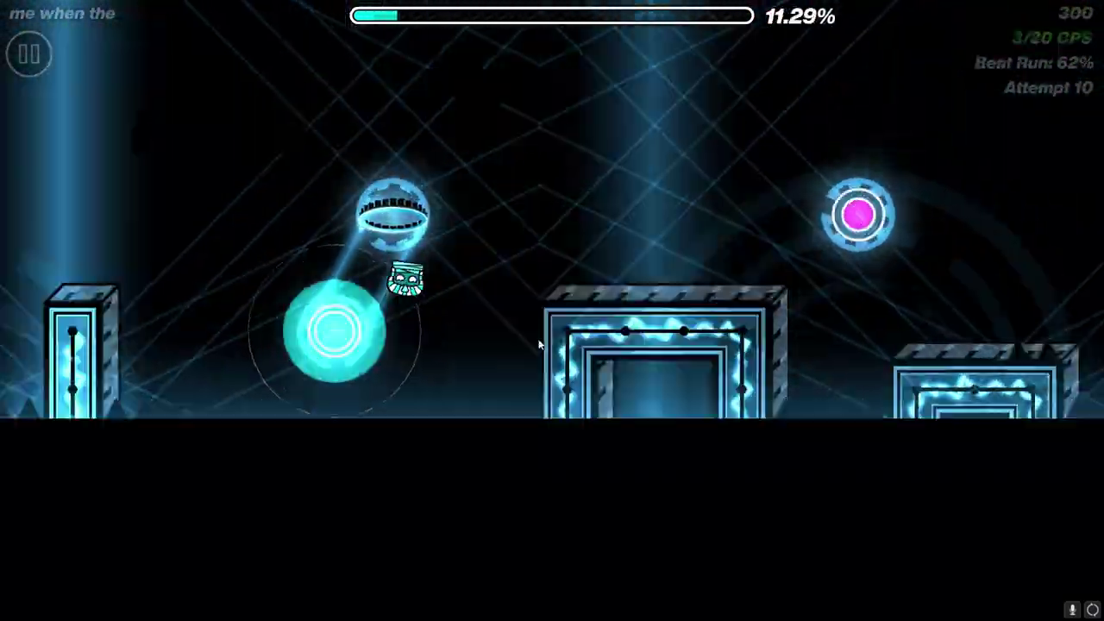
left_click(538, 344)
left_click(537, 344)
left_click(536, 342)
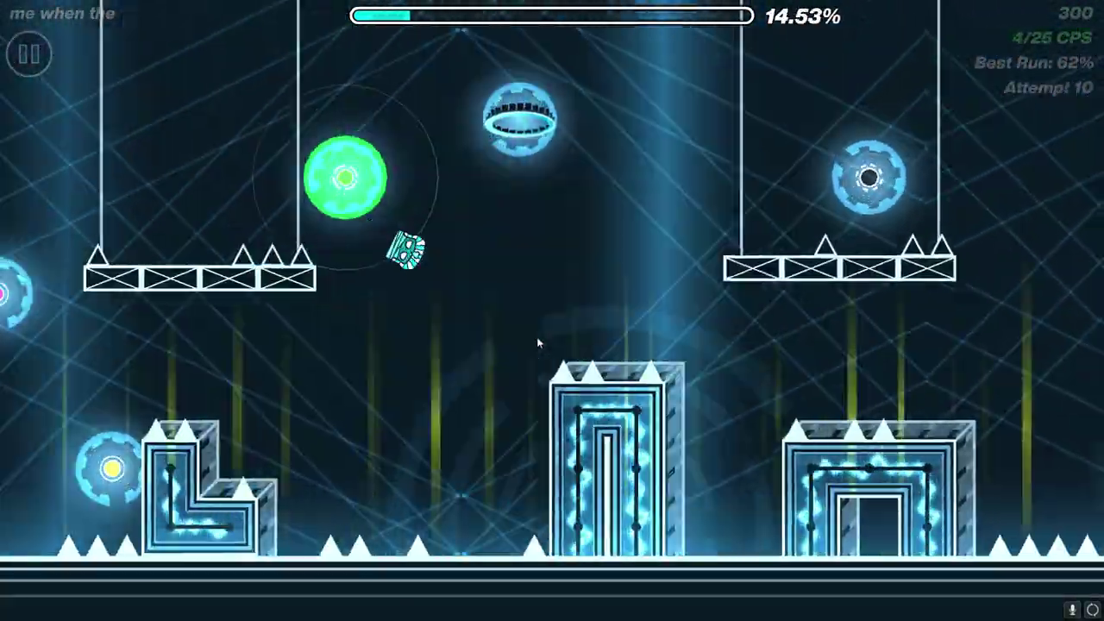
left_click(536, 342)
left_click(540, 341)
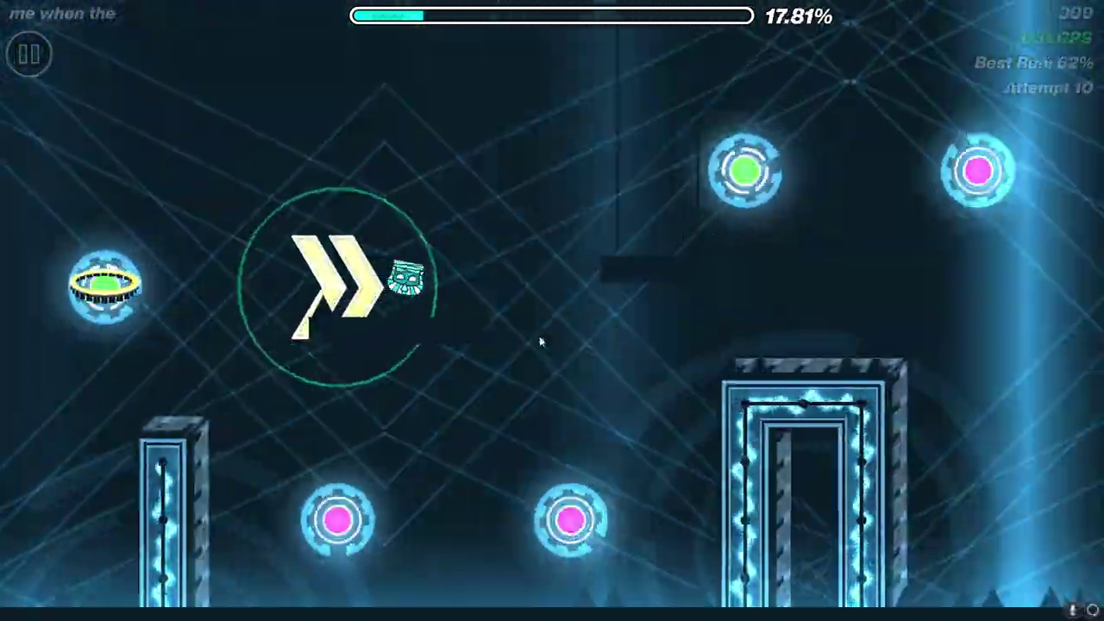
left_click(540, 342)
left_click(541, 342)
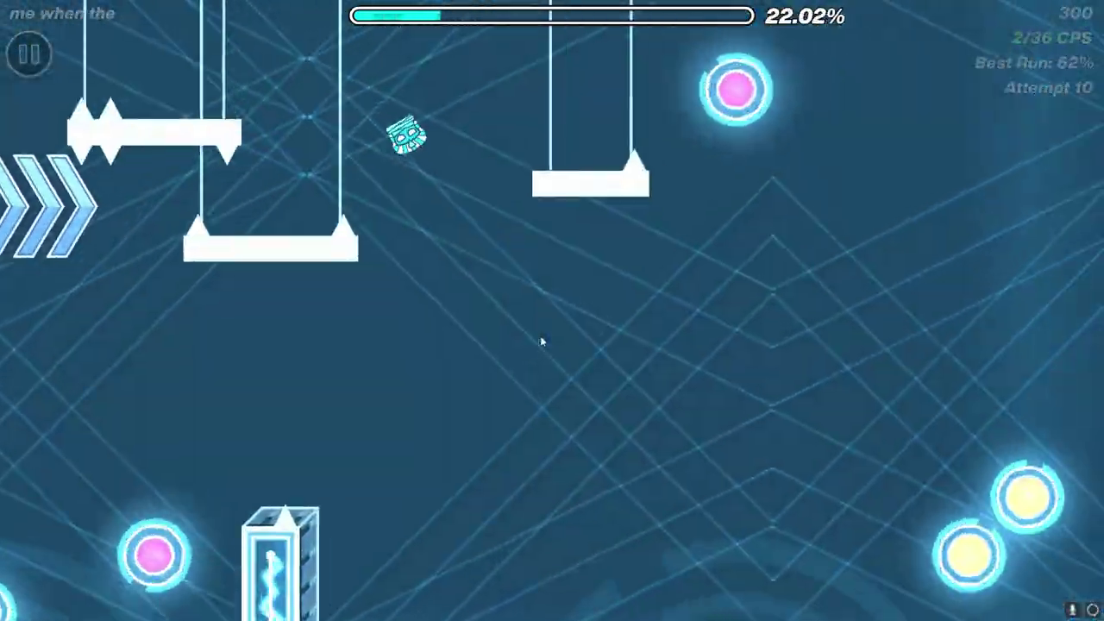
Step: Clear the dark neon section's portals, gravity flips and spiked pillars
left_click(543, 333)
left_click(551, 332)
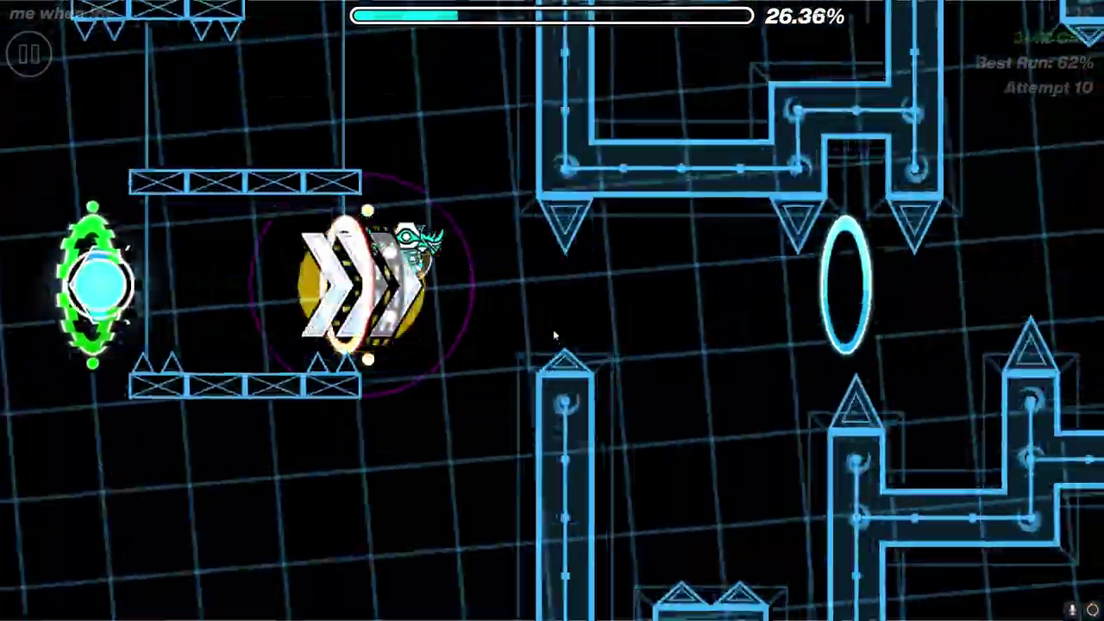
left_click(553, 334)
left_click(555, 331)
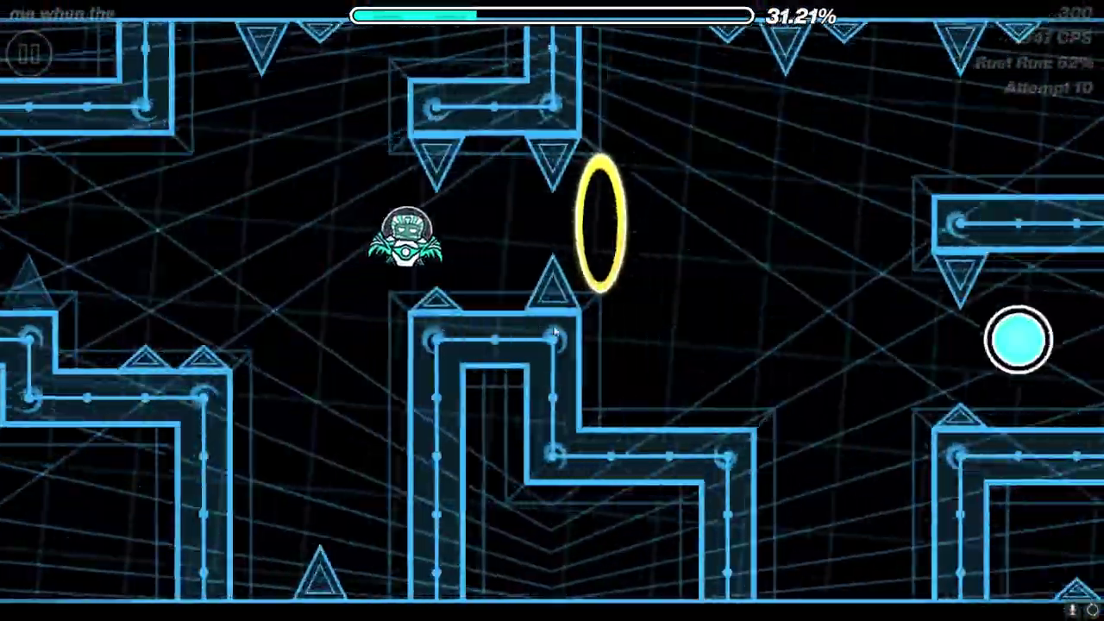
left_click(554, 330)
left_click(550, 326)
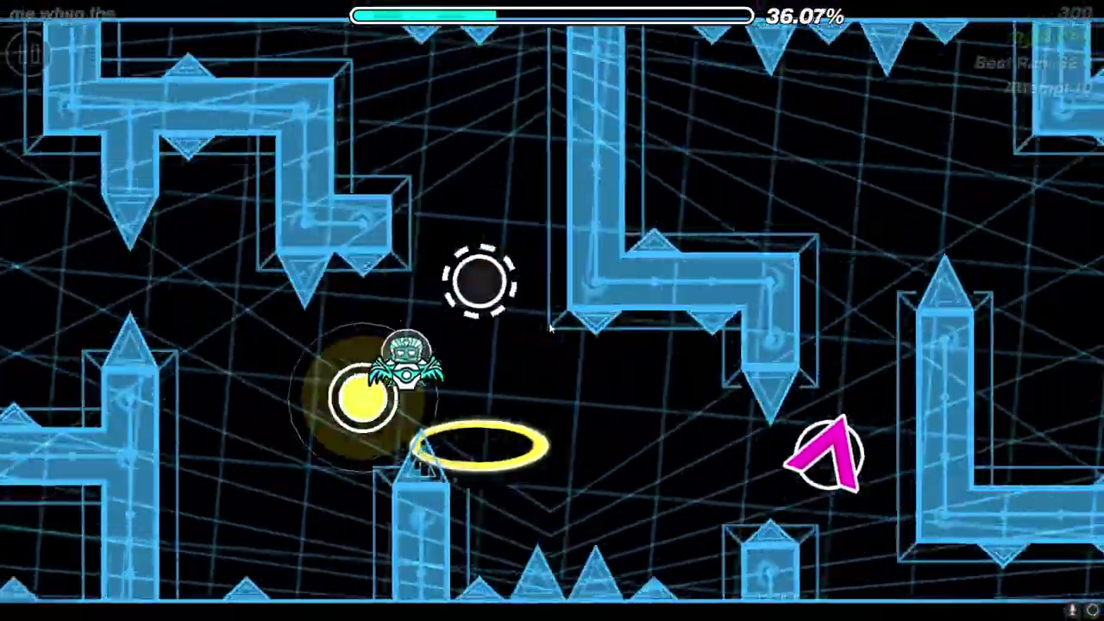
left_click(549, 325)
left_click(551, 324)
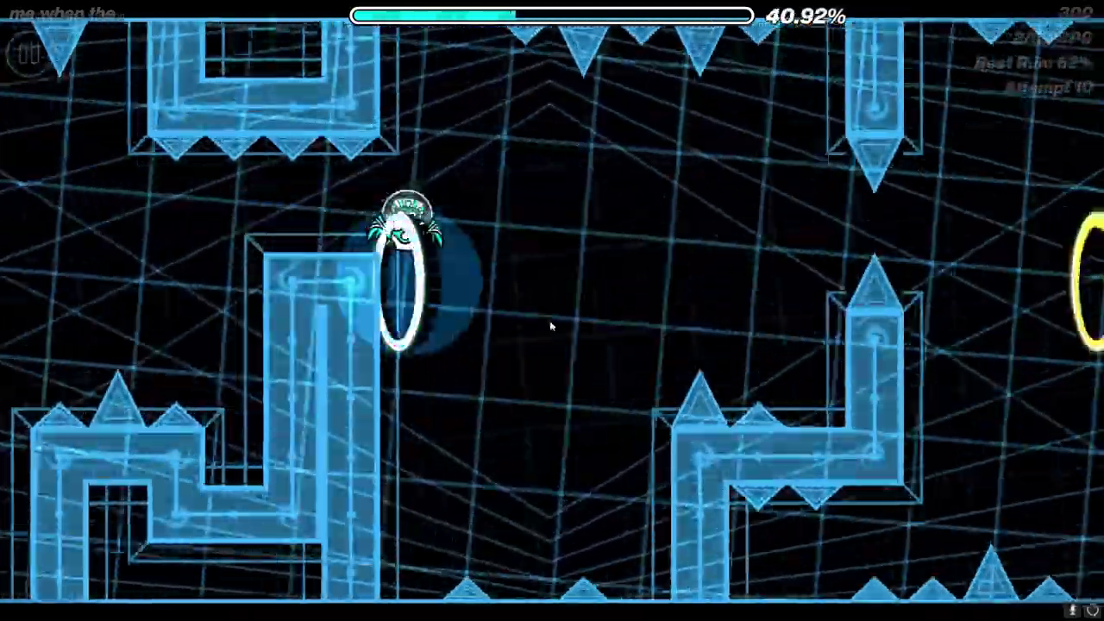
Step: Fly the ship between the spiked columns and into the speed portal, passing 60%
left_click(551, 328)
left_click(554, 335)
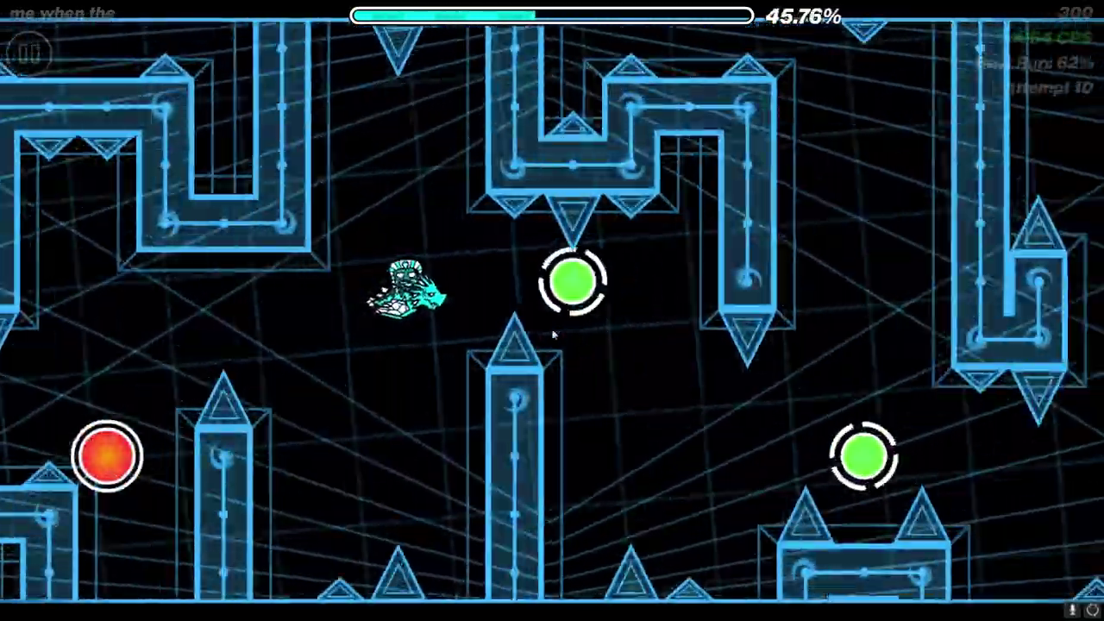
left_click(551, 328)
left_click(550, 328)
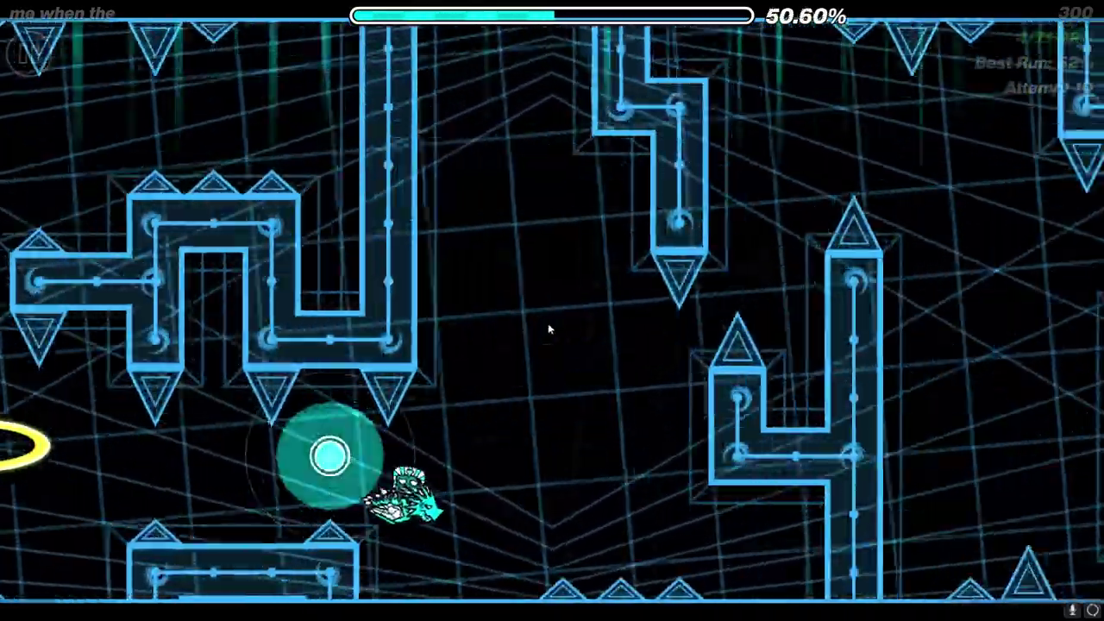
left_click(548, 323)
left_click(549, 322)
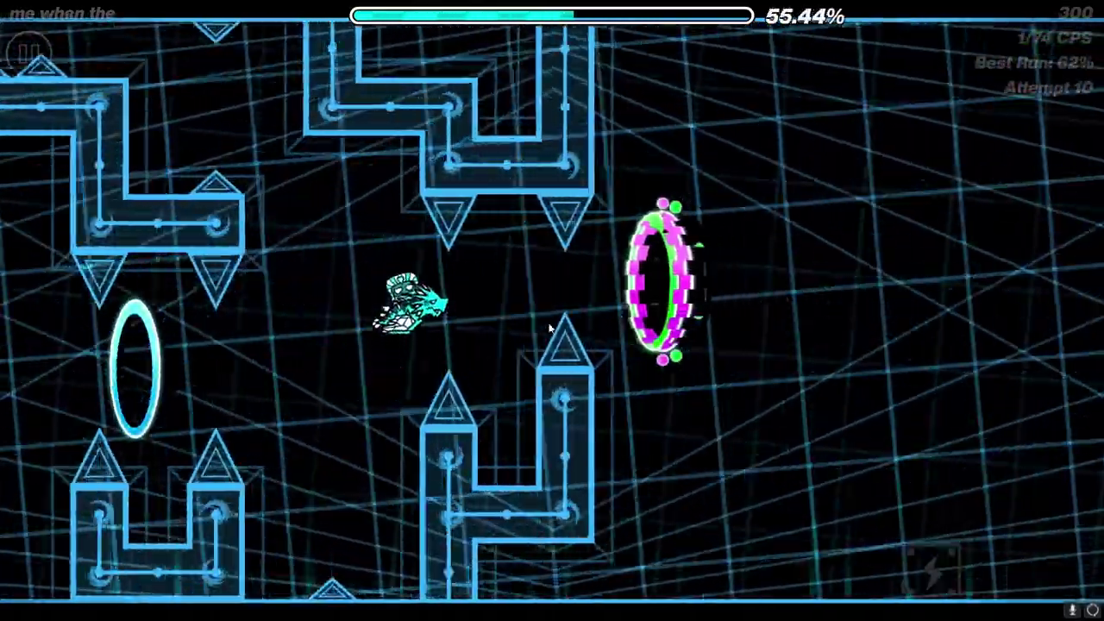
left_click(549, 328)
Step: Guide the dual cubes over the white spikes, poles and gap to the yellow portal
left_click(549, 326)
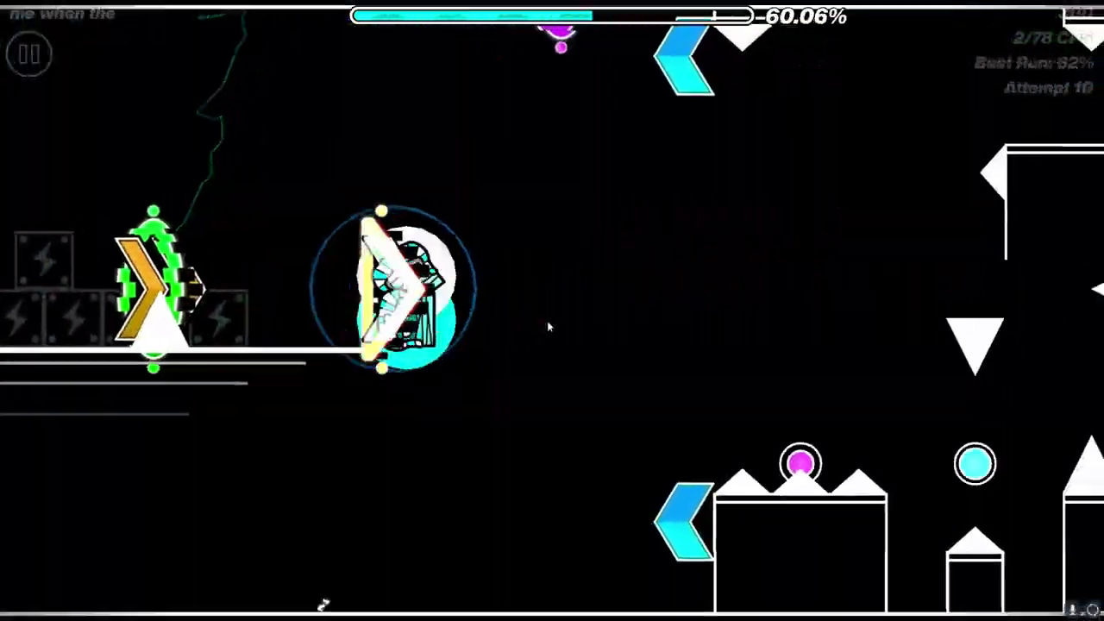
left_click(548, 324)
left_click(546, 323)
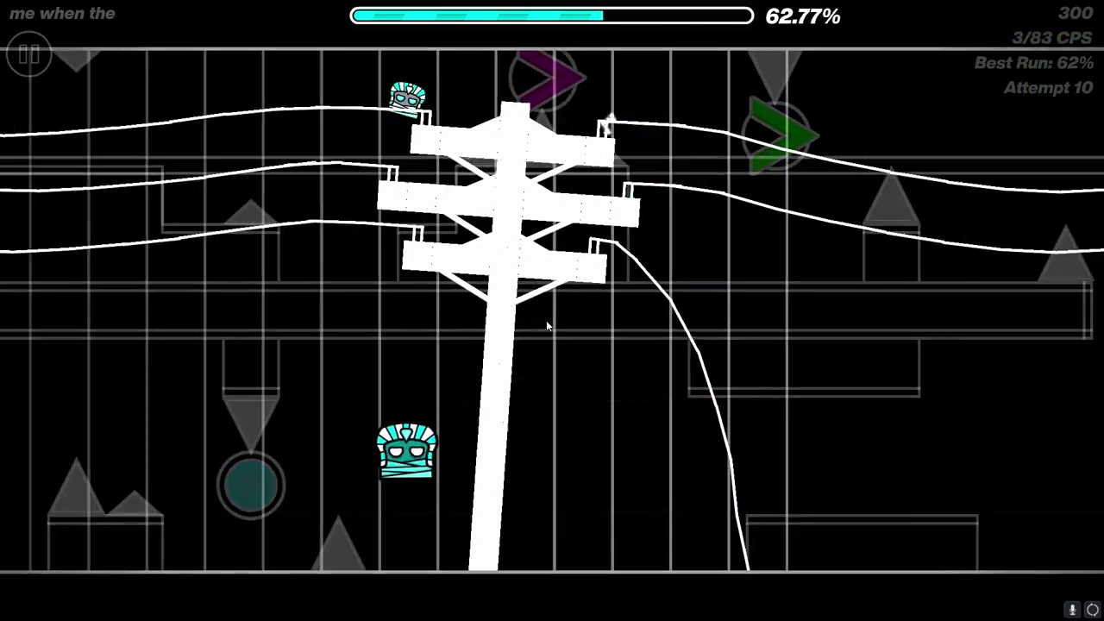
left_click(547, 320)
left_click(547, 320)
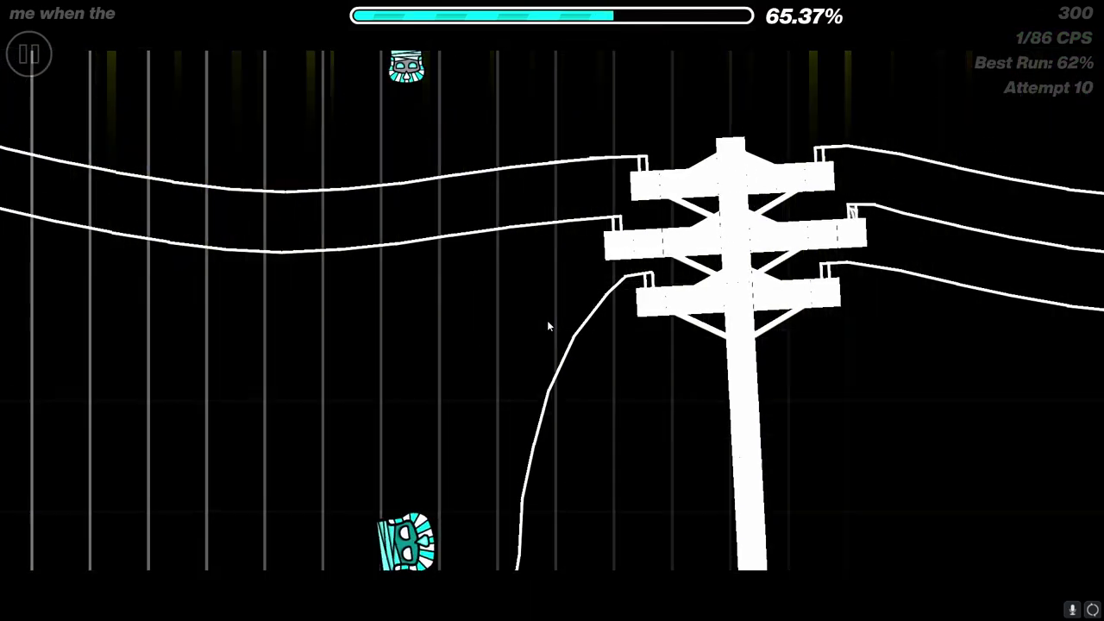
left_click(545, 320)
left_click(546, 319)
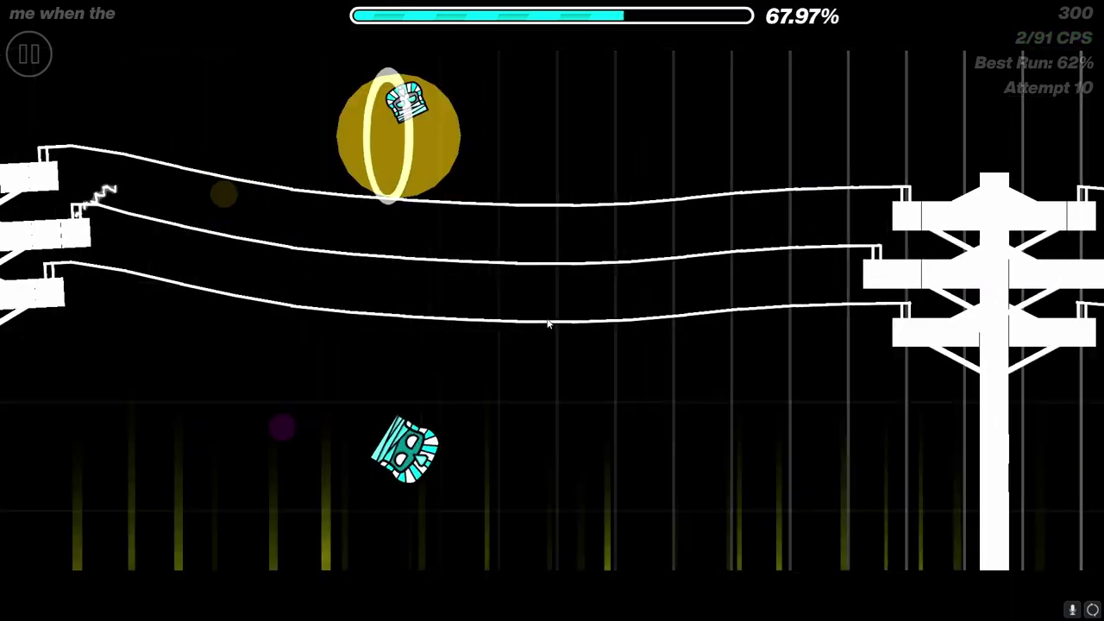
Step: Flip the dual balls' gravity past the telephone poles using the orbs
left_click(546, 321)
left_click(545, 321)
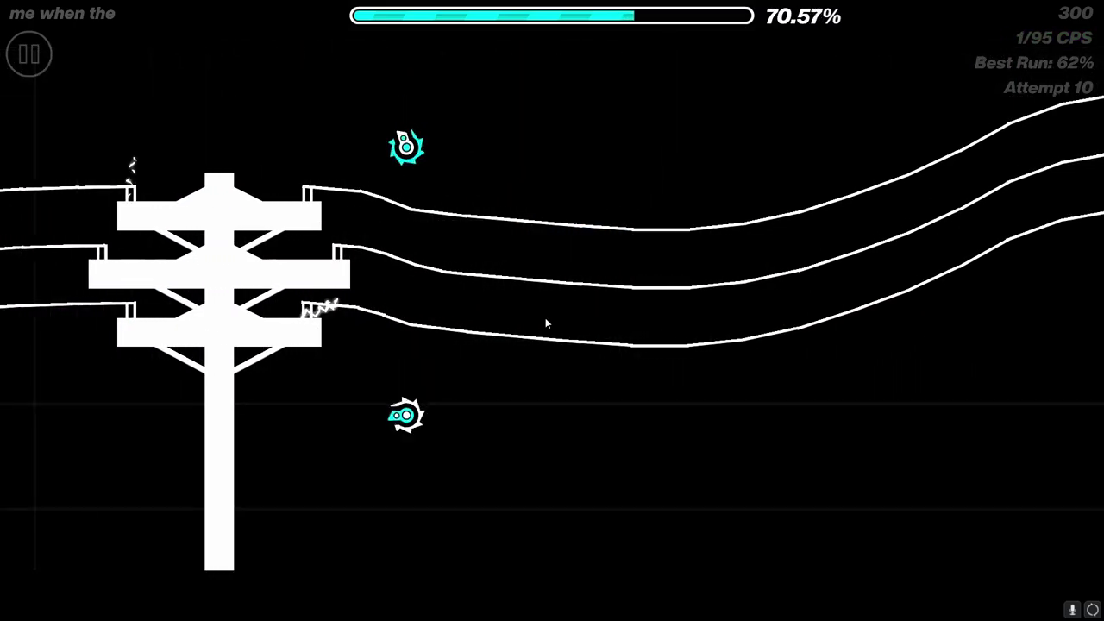
left_click(545, 321)
left_click(546, 320)
left_click(545, 321)
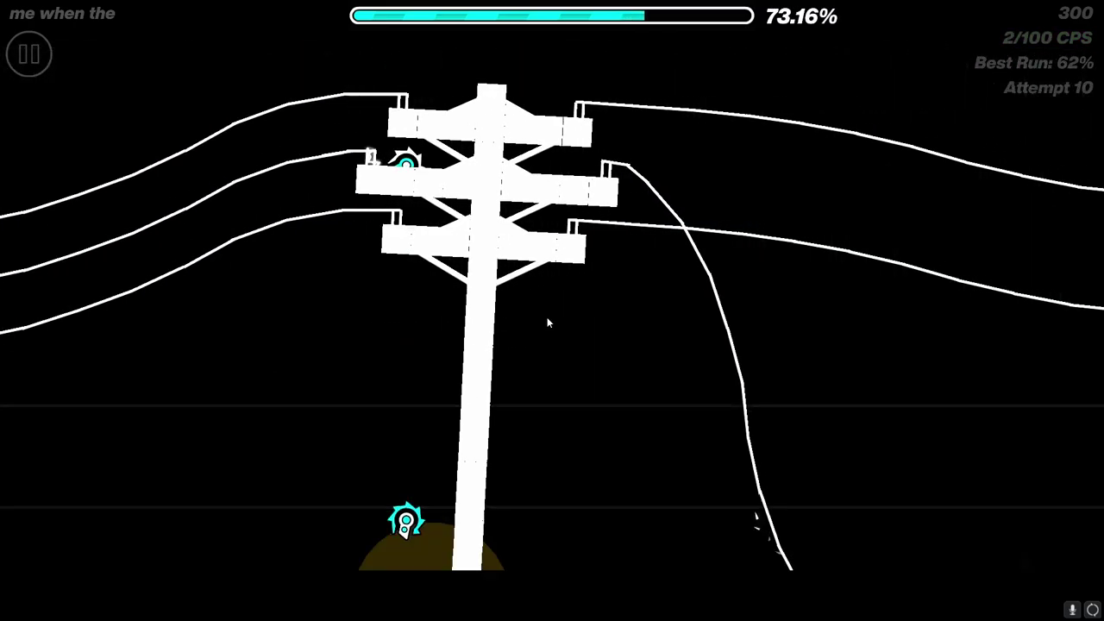
left_click(546, 322)
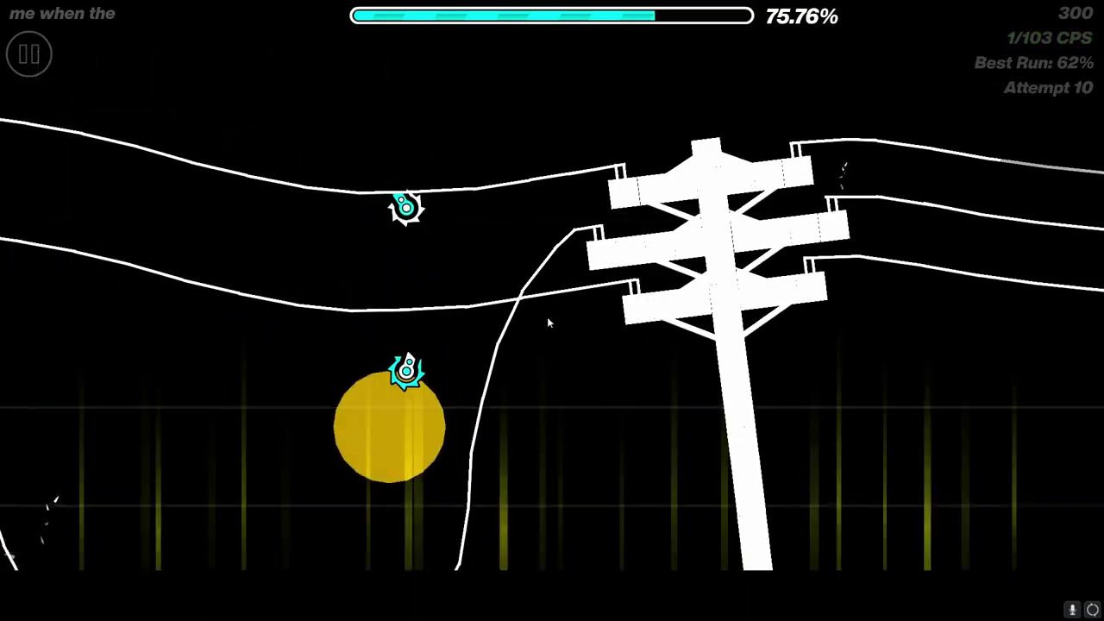
left_click(546, 322)
Step: Zigzag the wave through the spike corridor and its portals
left_click(547, 322)
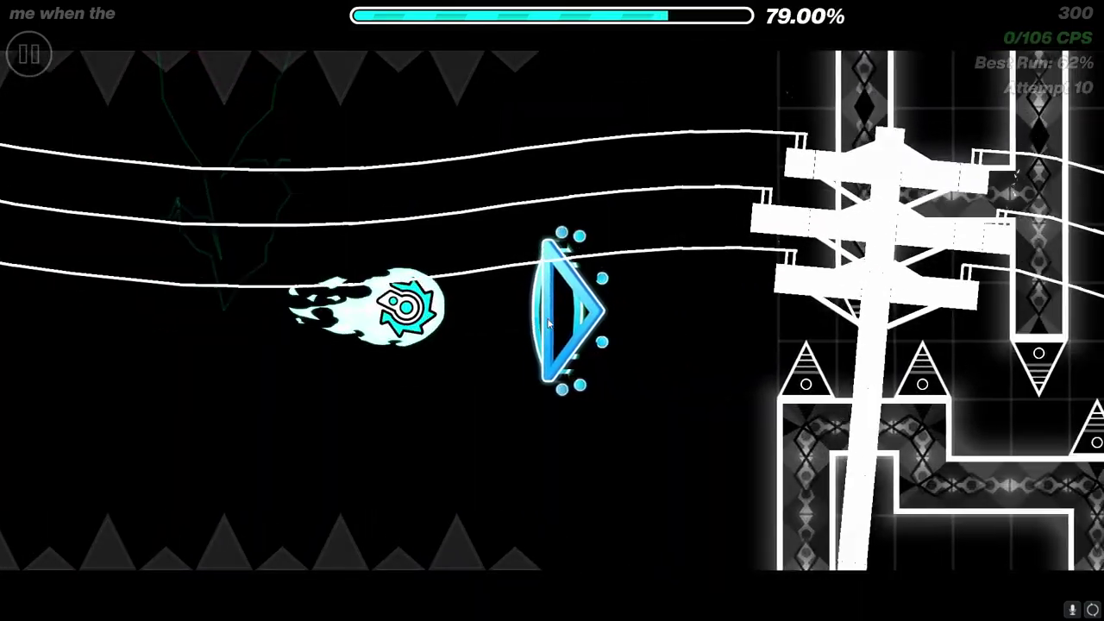
left_click(547, 322)
left_click(548, 322)
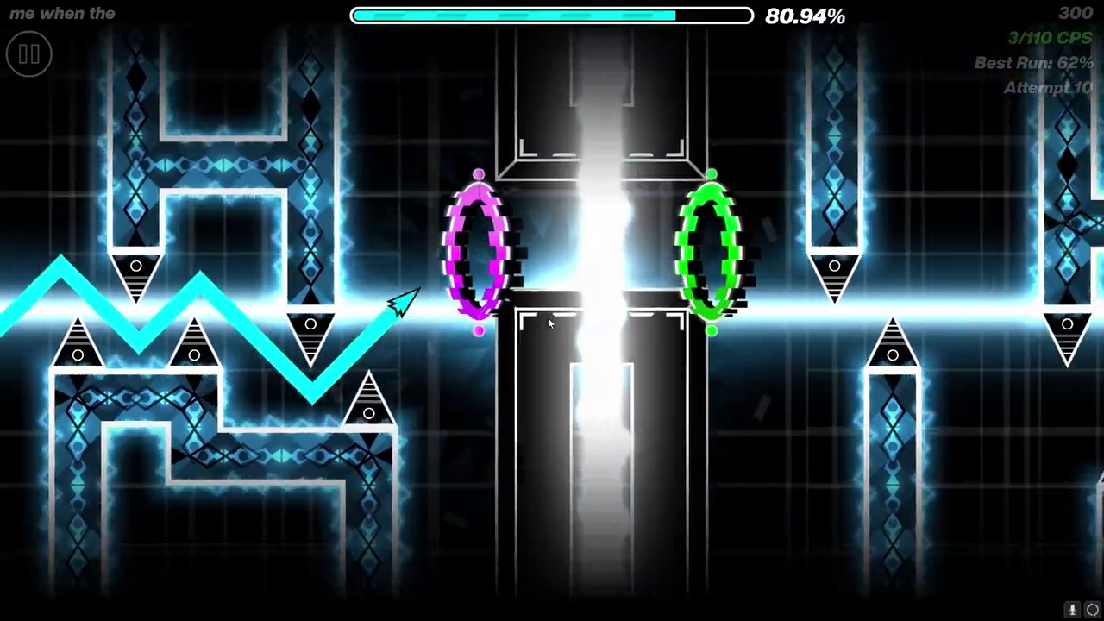
left_click(547, 321)
left_click(548, 322)
left_click(524, 310)
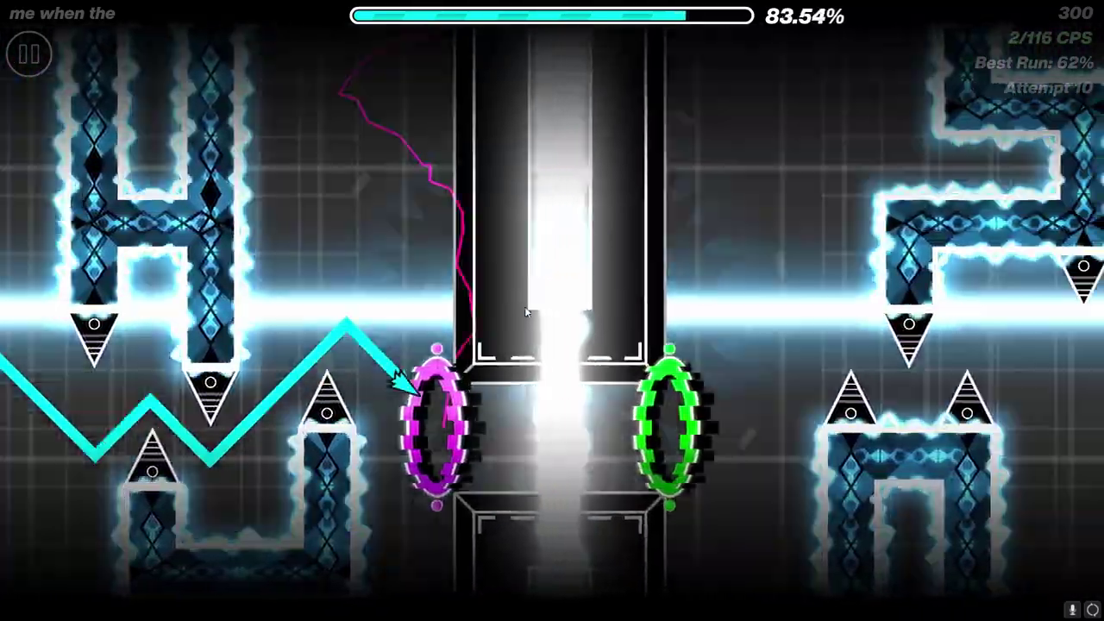
left_click(525, 307)
left_click(518, 306)
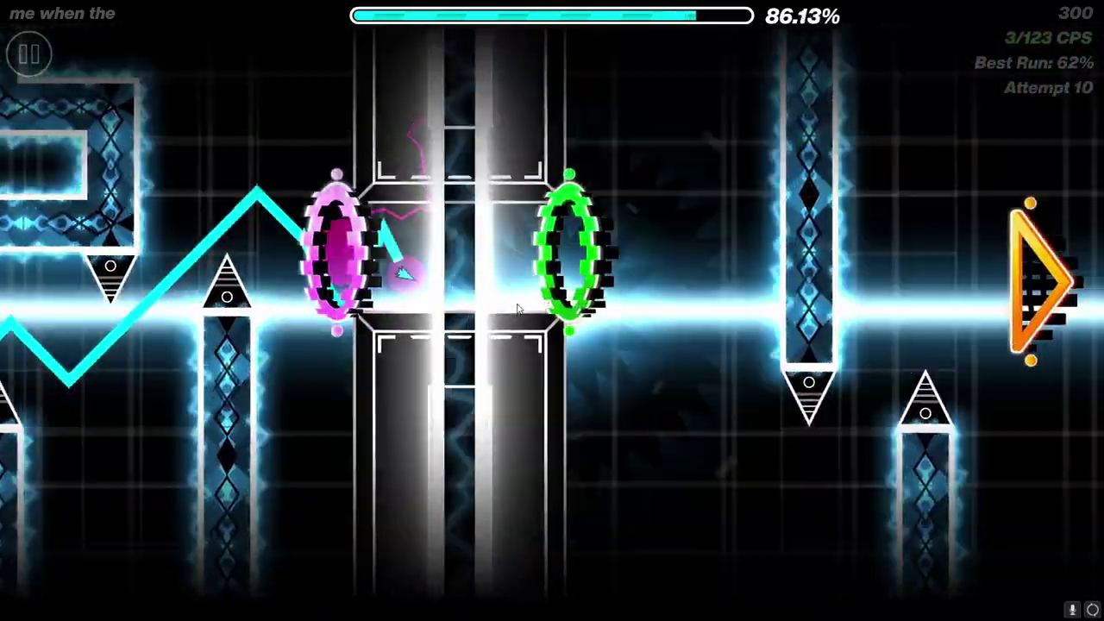
left_click(518, 308)
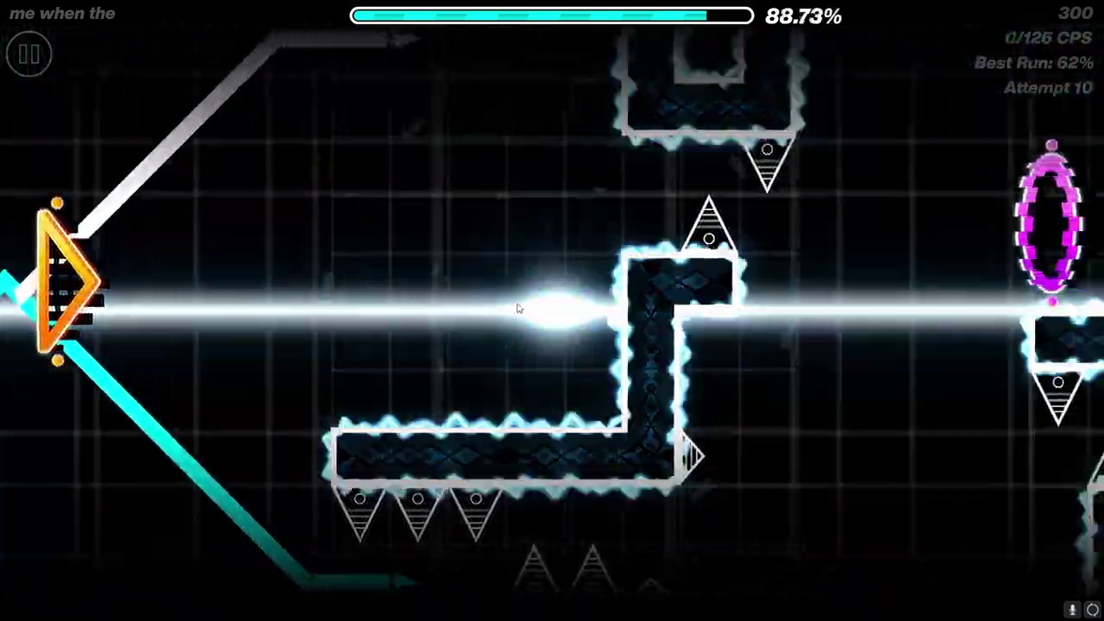
Step: Steer the wave past the spike blocks and narrow gaps to the 100% completion screen
left_click(518, 308)
left_click(519, 308)
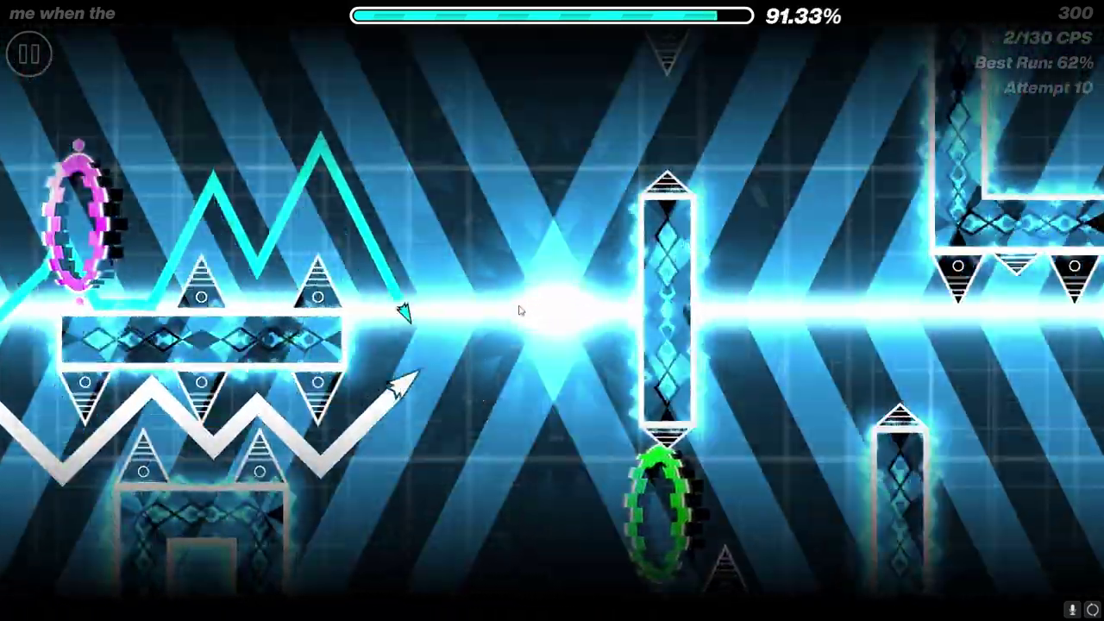
left_click(520, 310)
left_click(521, 310)
left_click(517, 309)
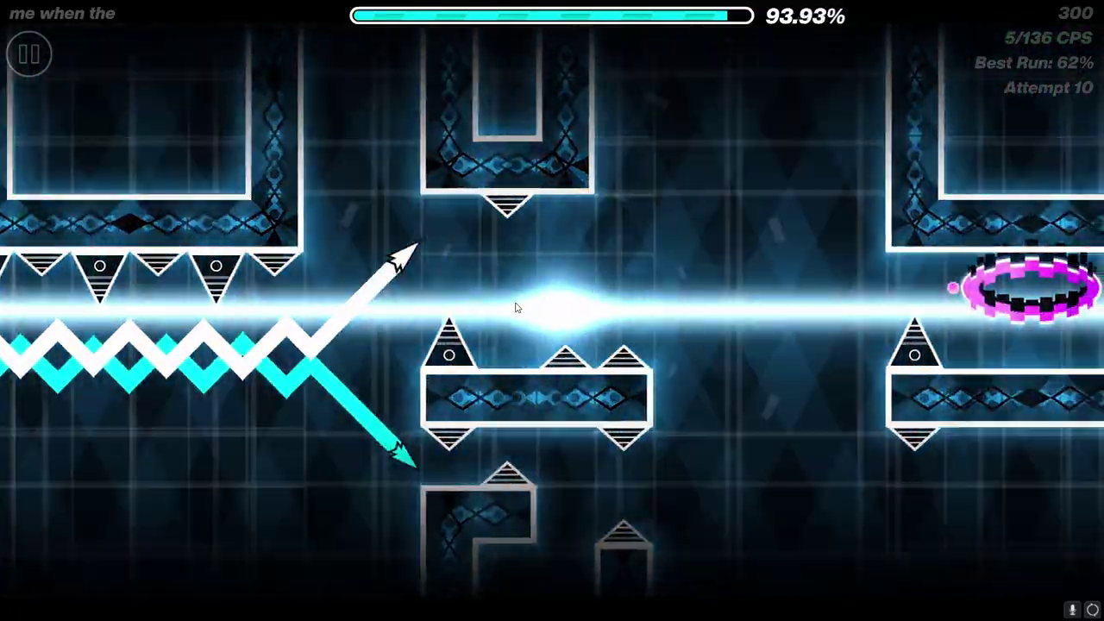
left_click(515, 307)
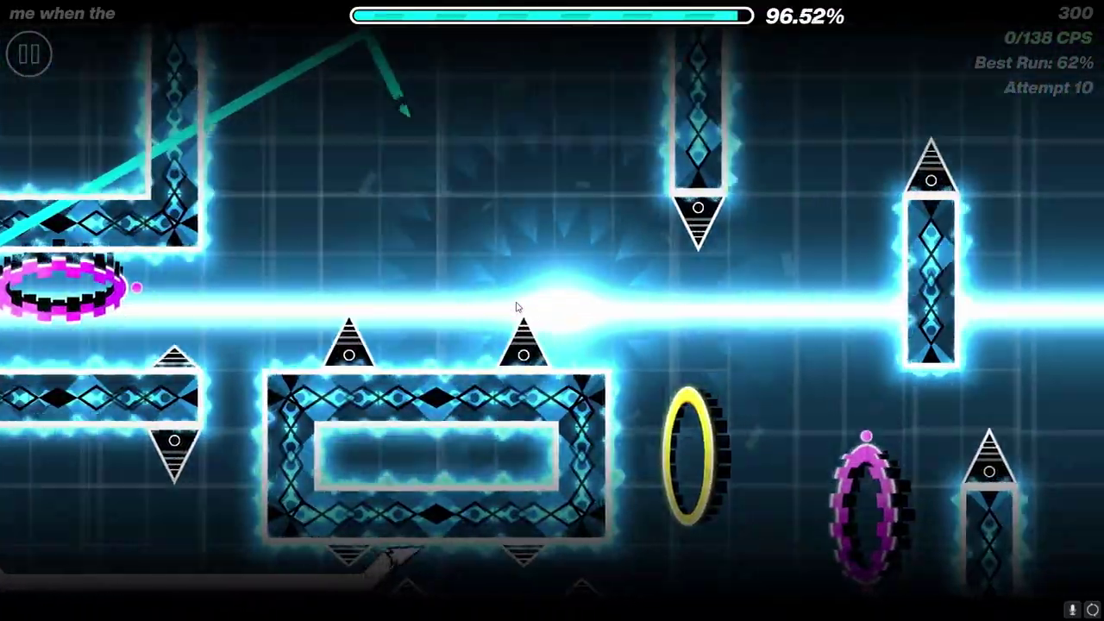
left_click(516, 307)
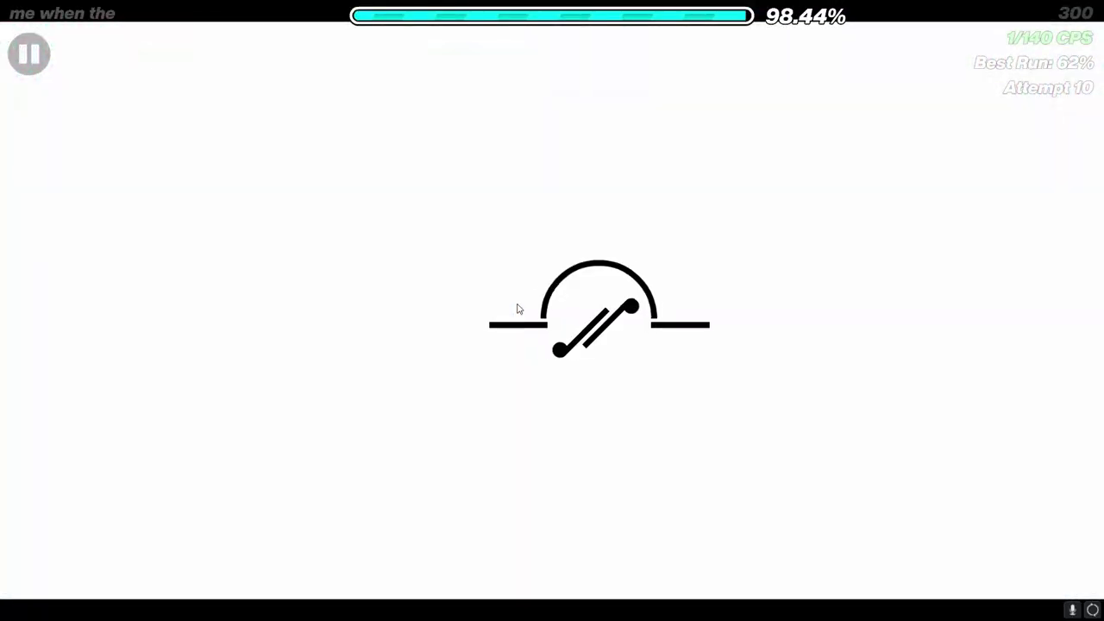
left_click(518, 308)
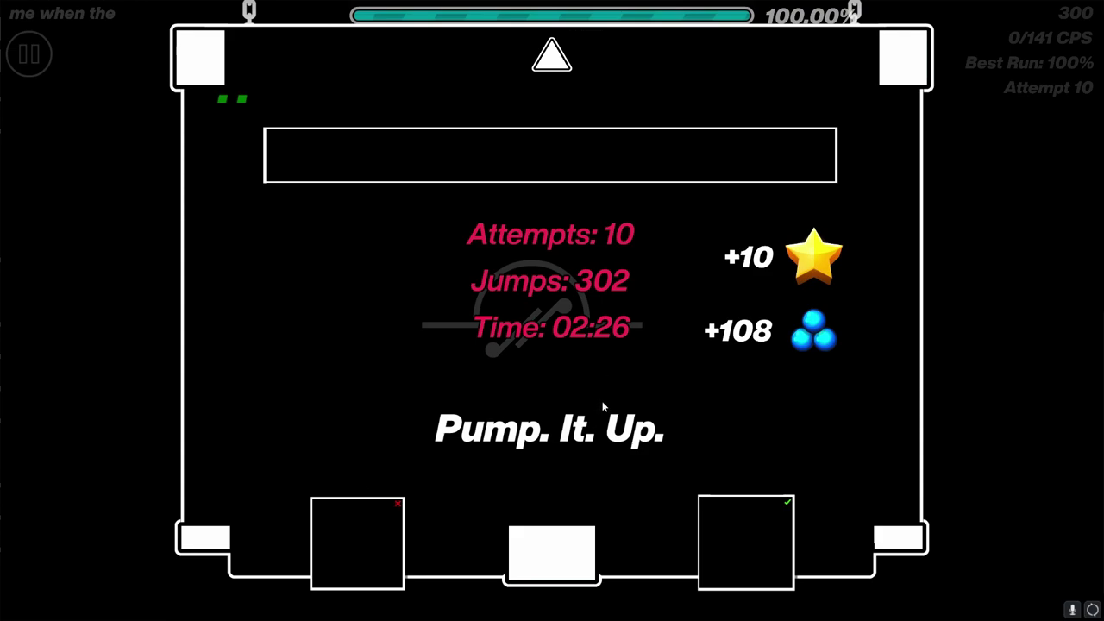
Step: Return to the Circuit Breaker page, view and dismiss Level Stats, then open the comments
key("Escape")
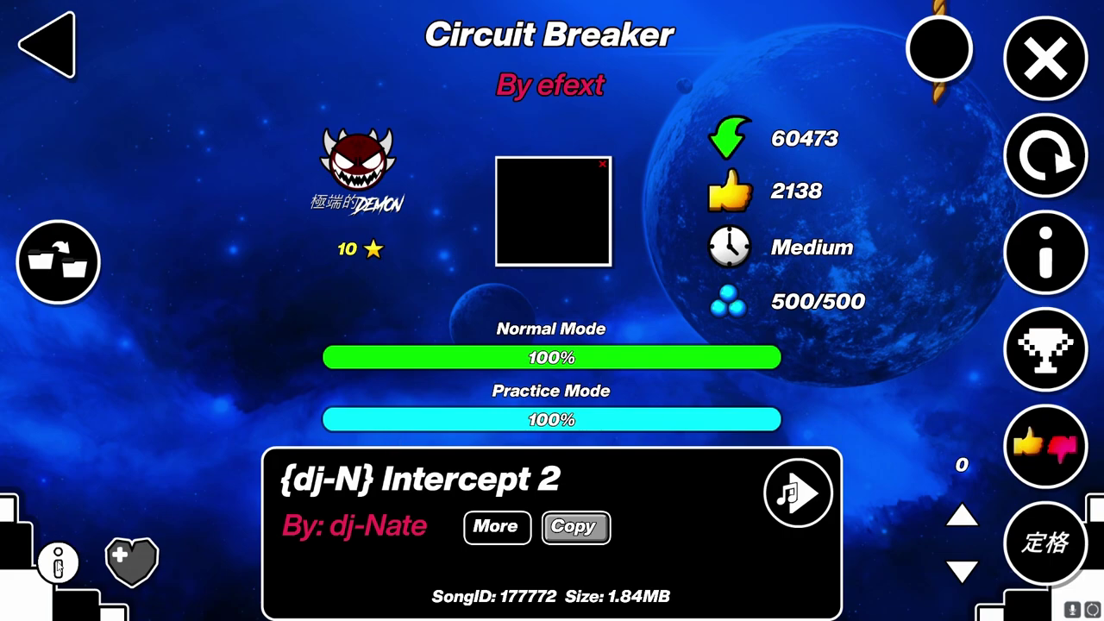
left_click(1047, 251)
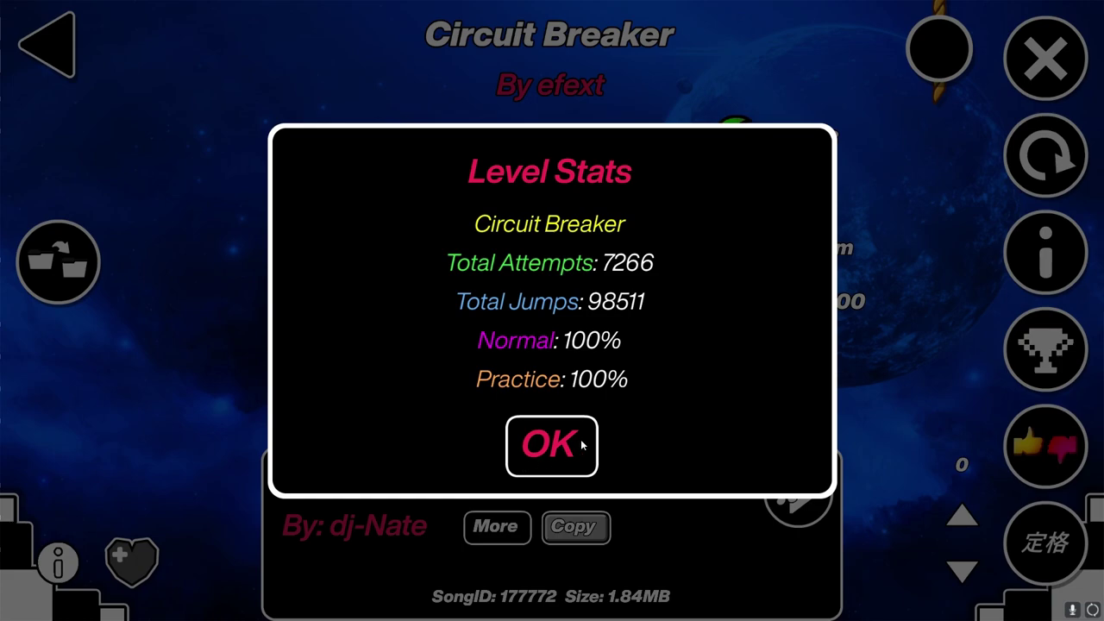
left_click(551, 446)
left_click(1046, 250)
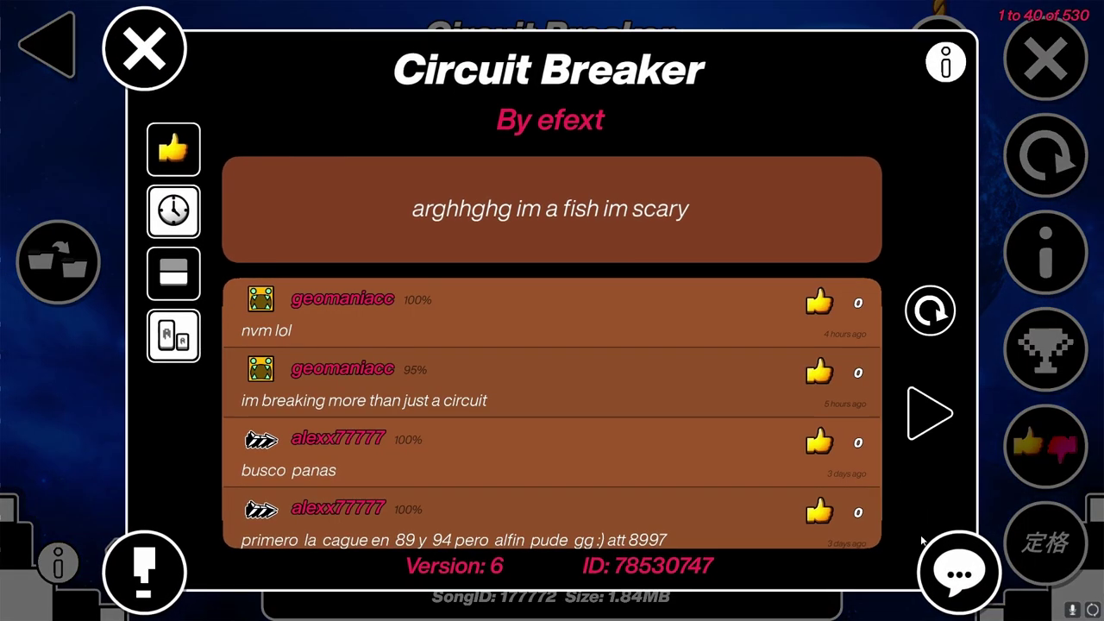
Step: Post a 100%-tagged comment reporting 7266 attempts and thanking efext
left_click(958, 571)
left_click(577, 155)
type("72")
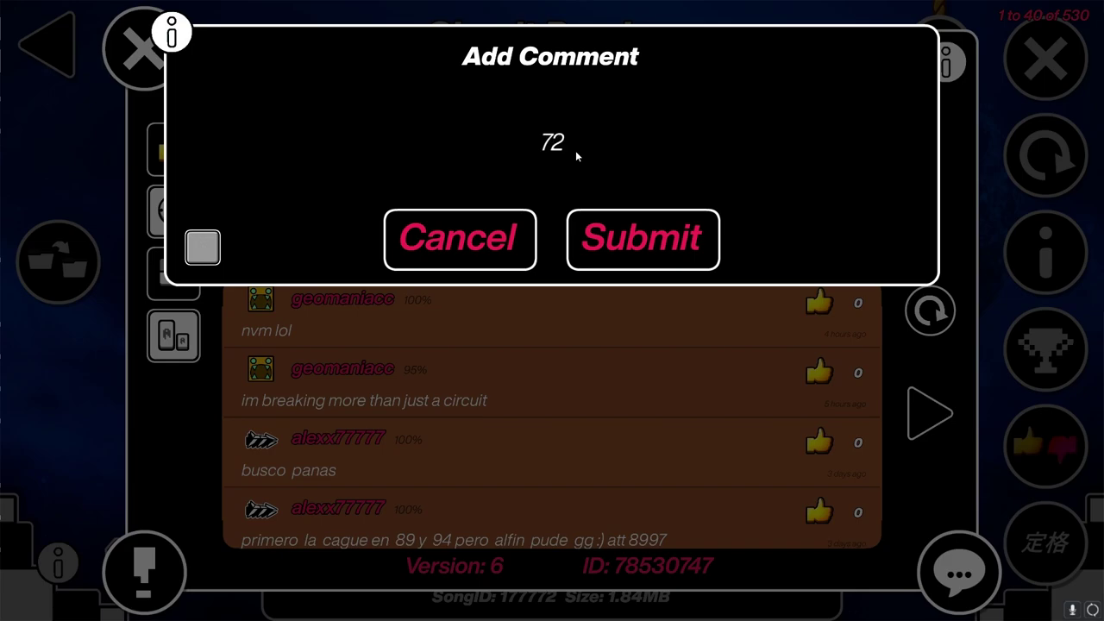
type("66")
type(" att. thank")
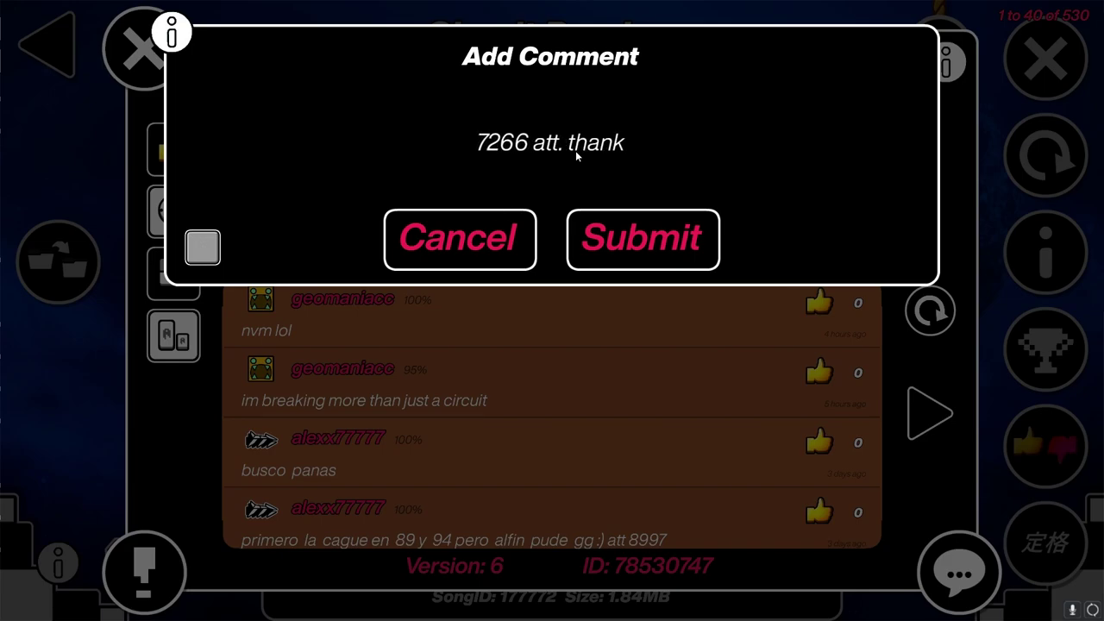
type(" you for the worst")
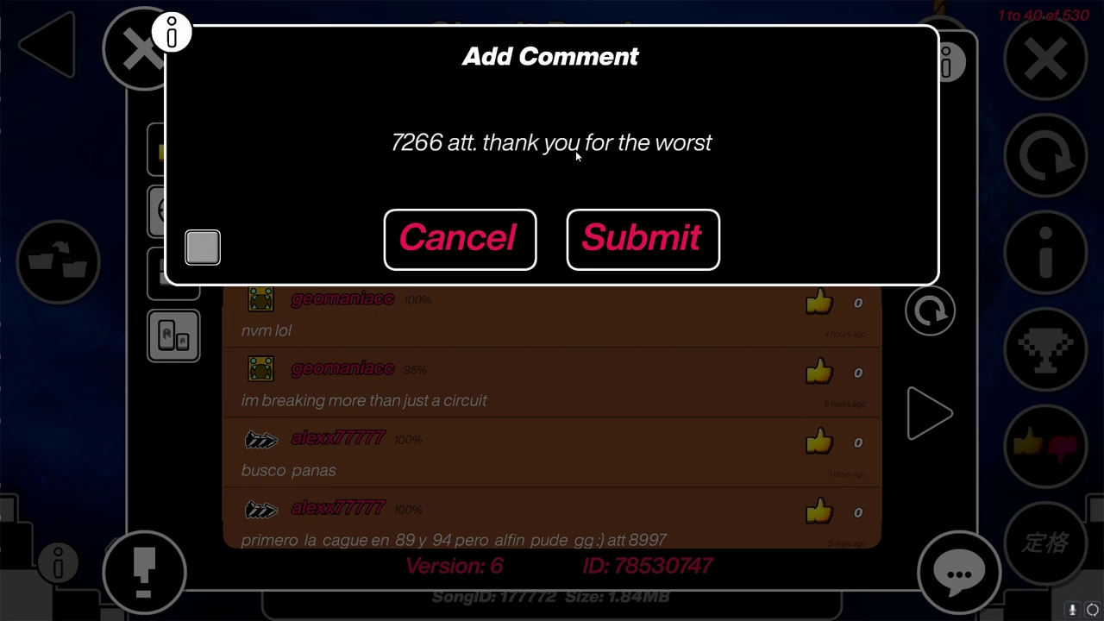
type(" nightmare of")
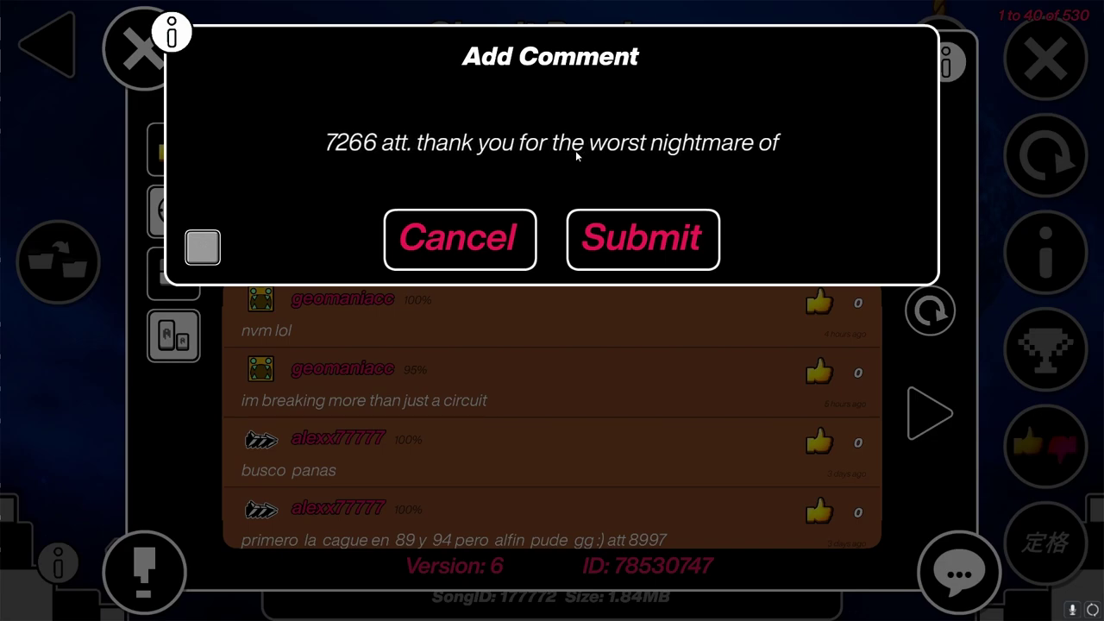
type(" my life ex")
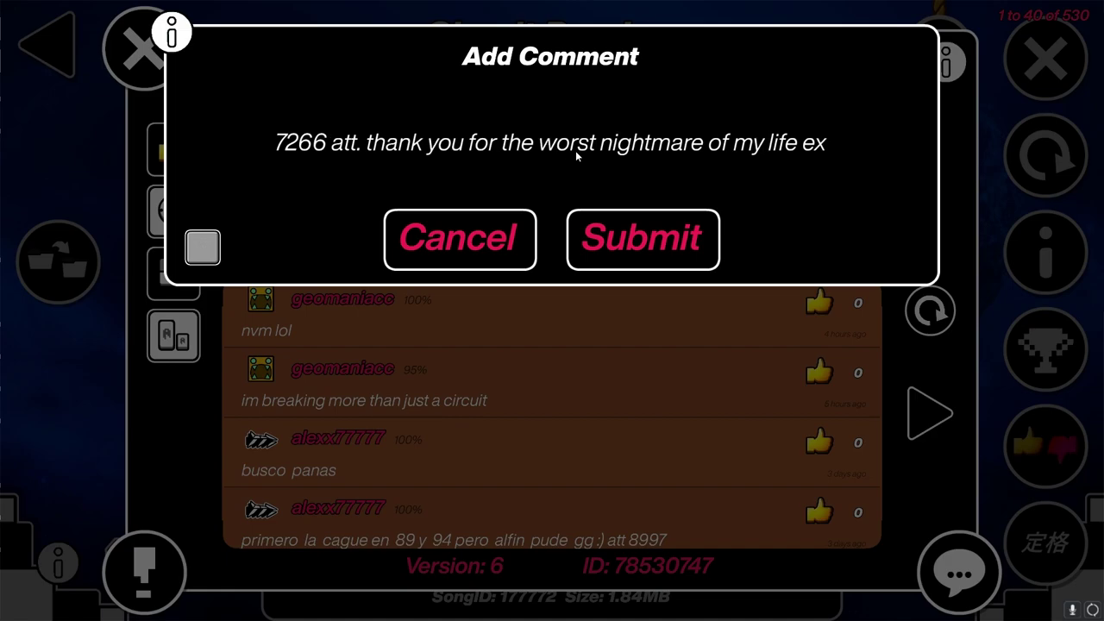
key("BackSpace")
type("fext. you've ea")
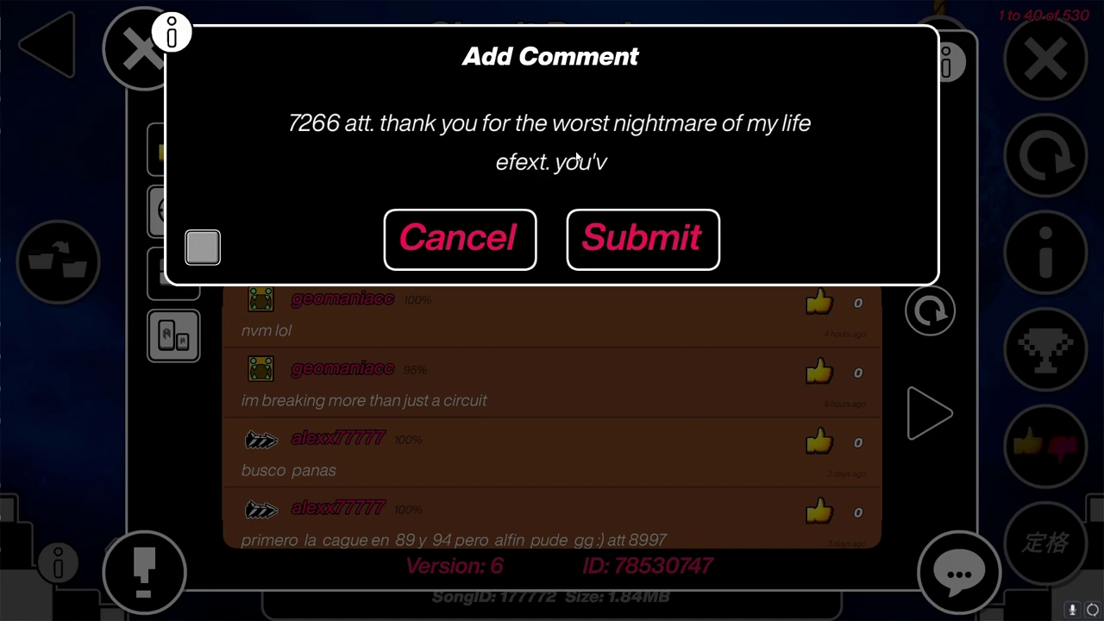
type("rned it.")
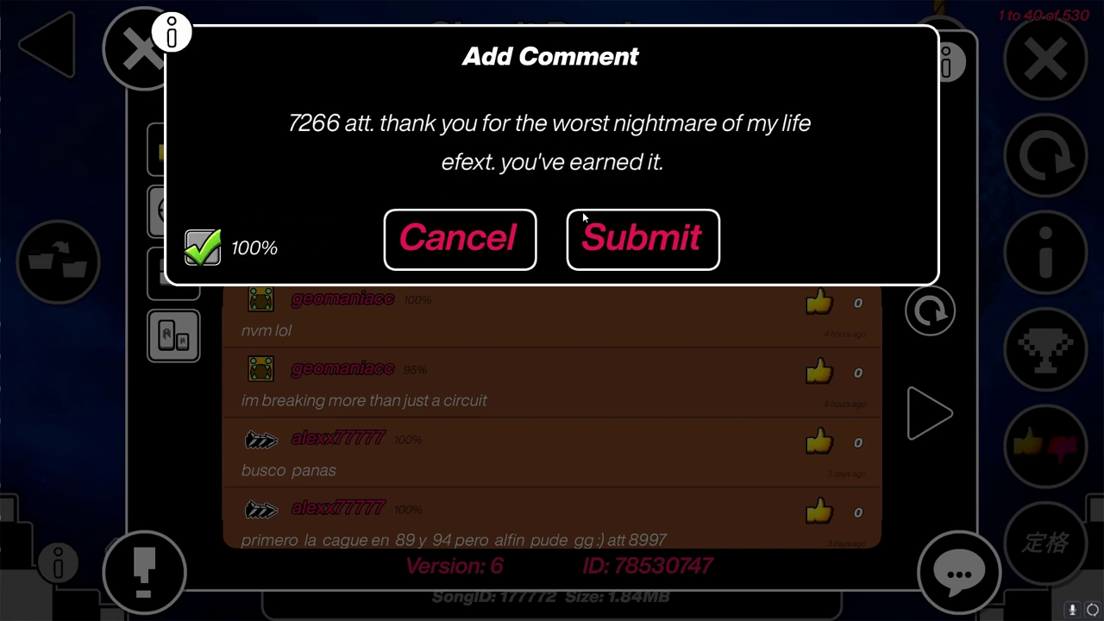
left_click(642, 240)
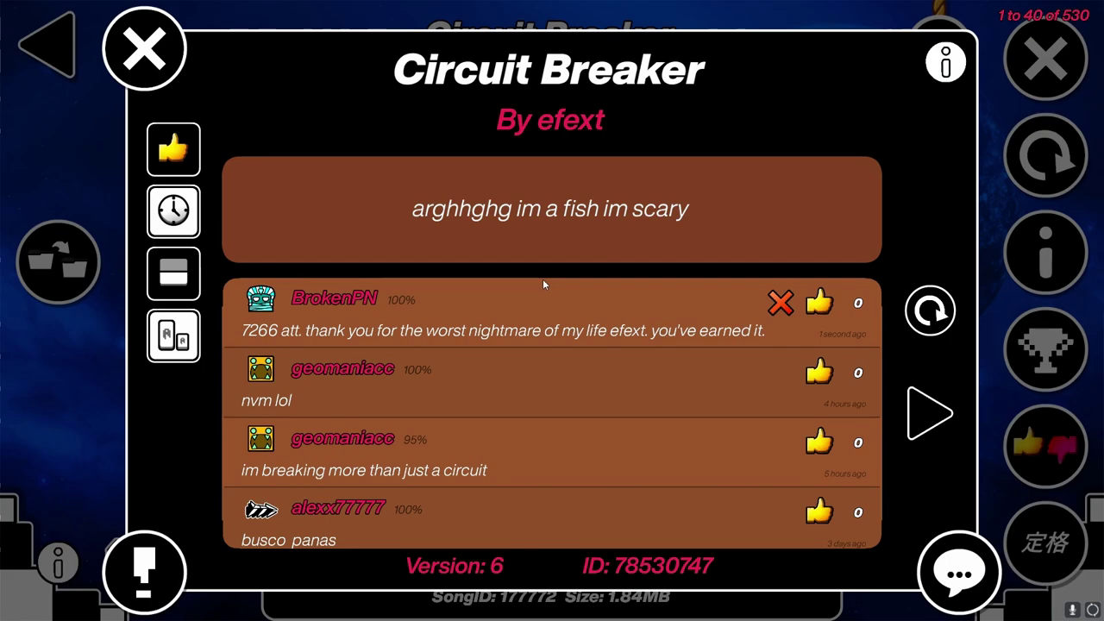